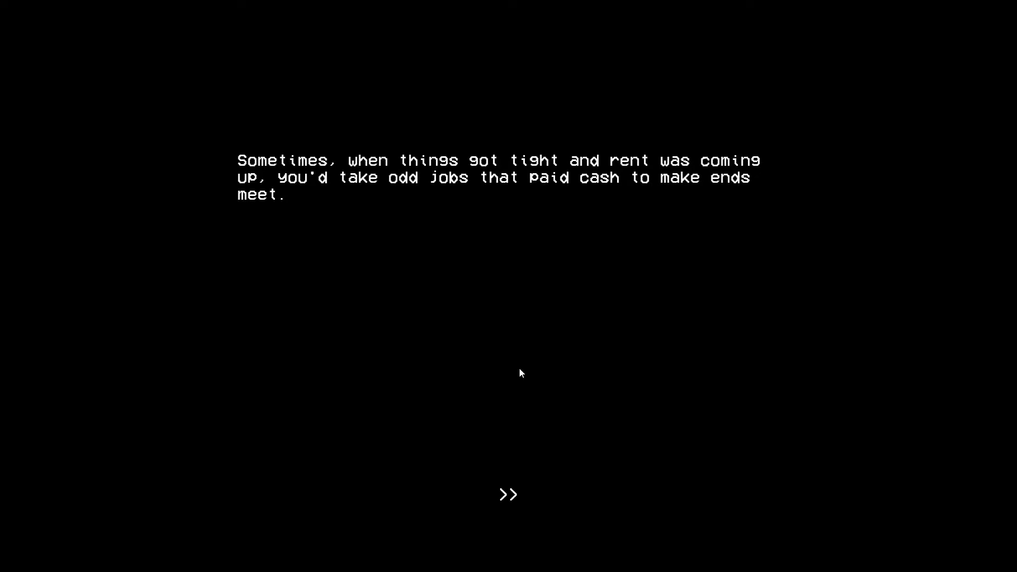
# Advance the intro story to the passage about answering the investment-home owner's ad.
pyautogui.click(518, 477)
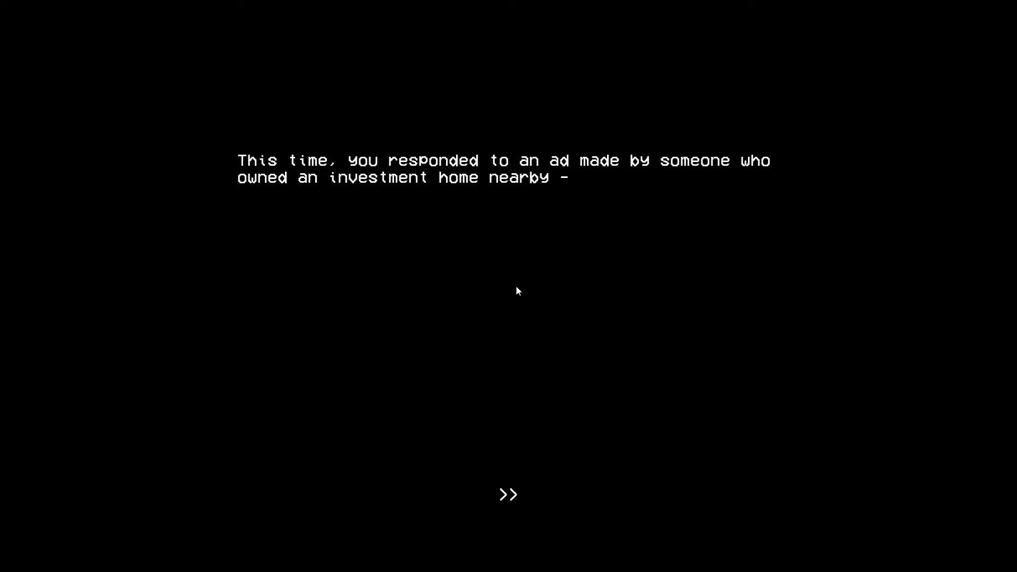
# Continue through the owner's weather-damage concern, the forty-bucks job offer and the passages stepping inside the house.
pyautogui.click(507, 459)
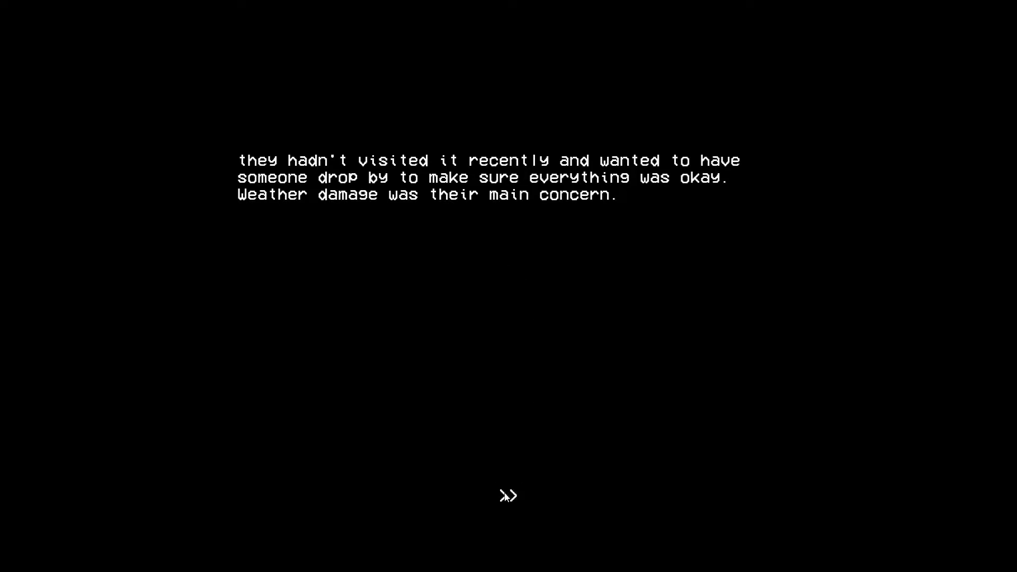
pyautogui.click(516, 457)
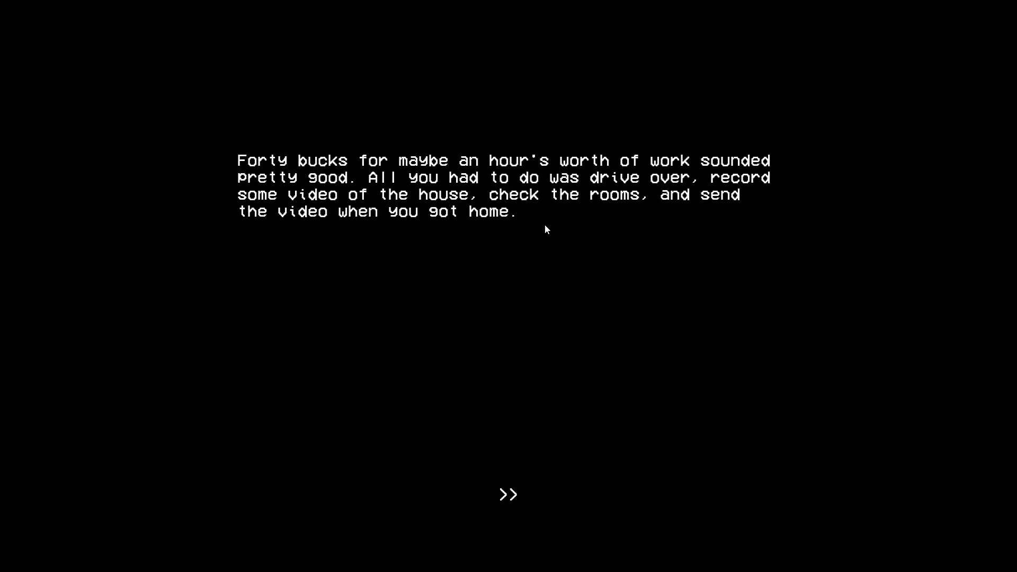
pyautogui.click(509, 494)
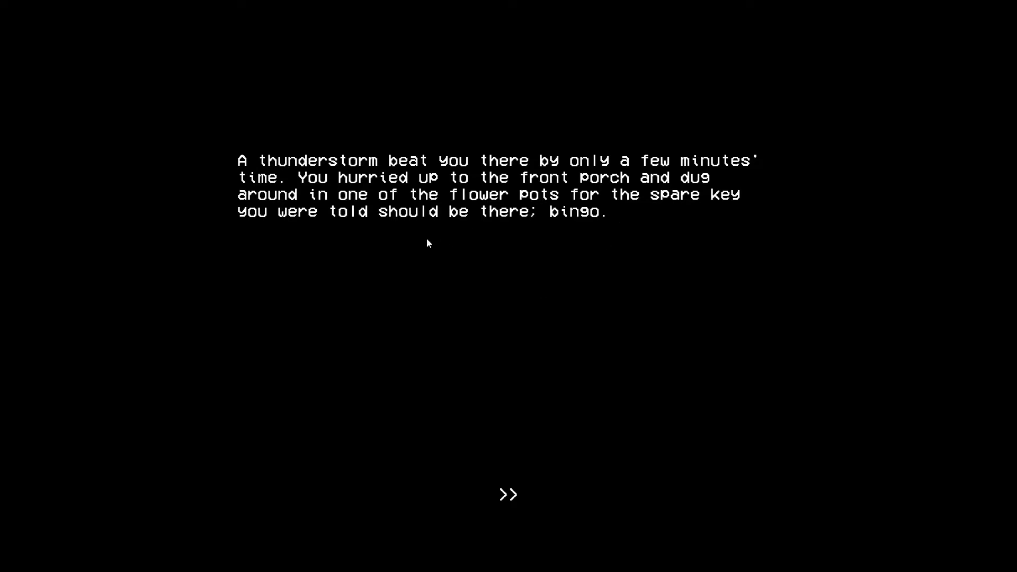
pyautogui.click(508, 494)
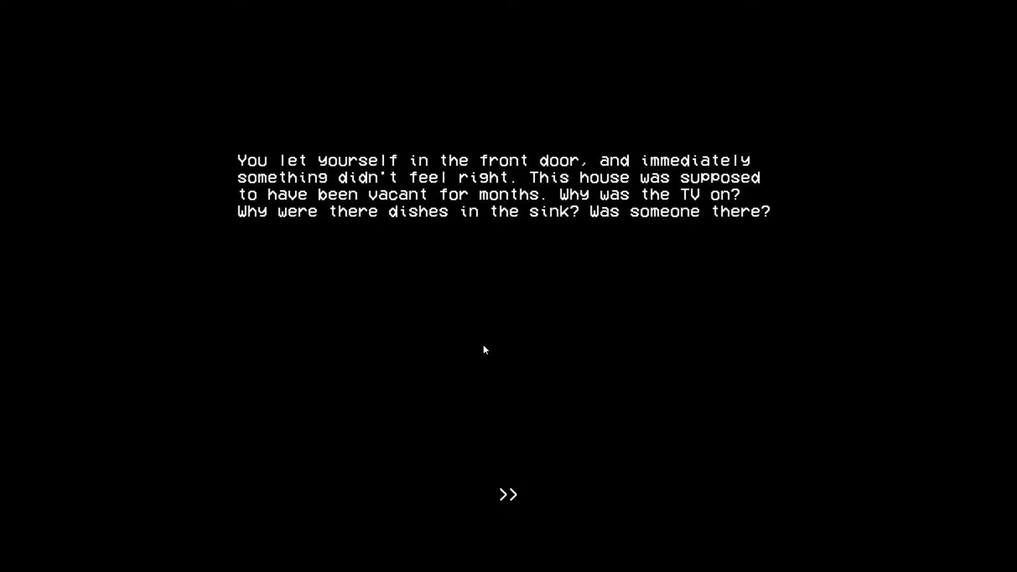
pyautogui.click(508, 494)
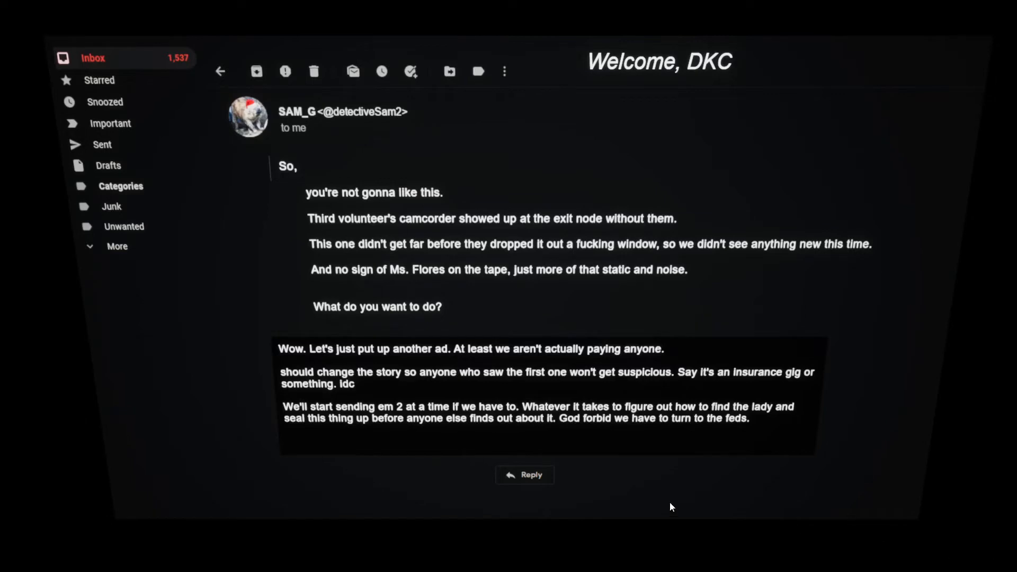
# Send the drafted reply about posting another ad, ending the email interlude.
pyautogui.click(540, 474)
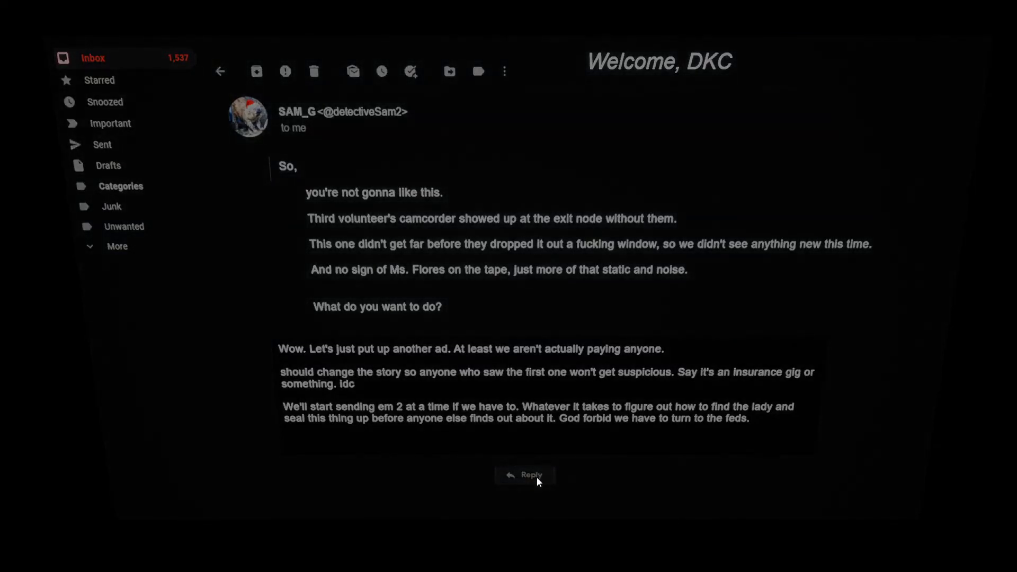